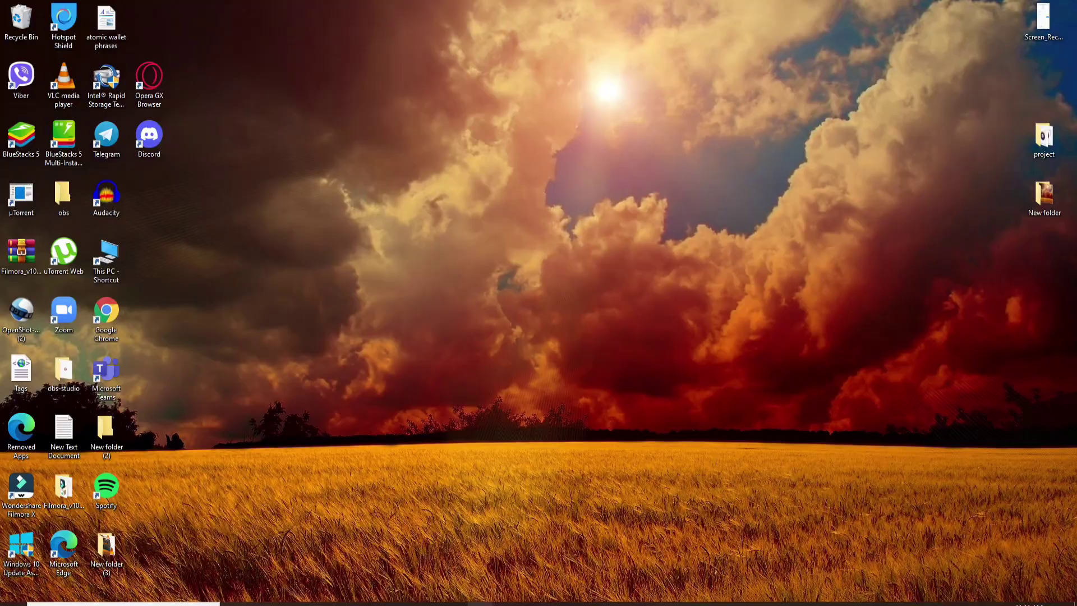
Step: Bring the Flipgrid Discussion page forward and open the class A group's page
click(541, 572)
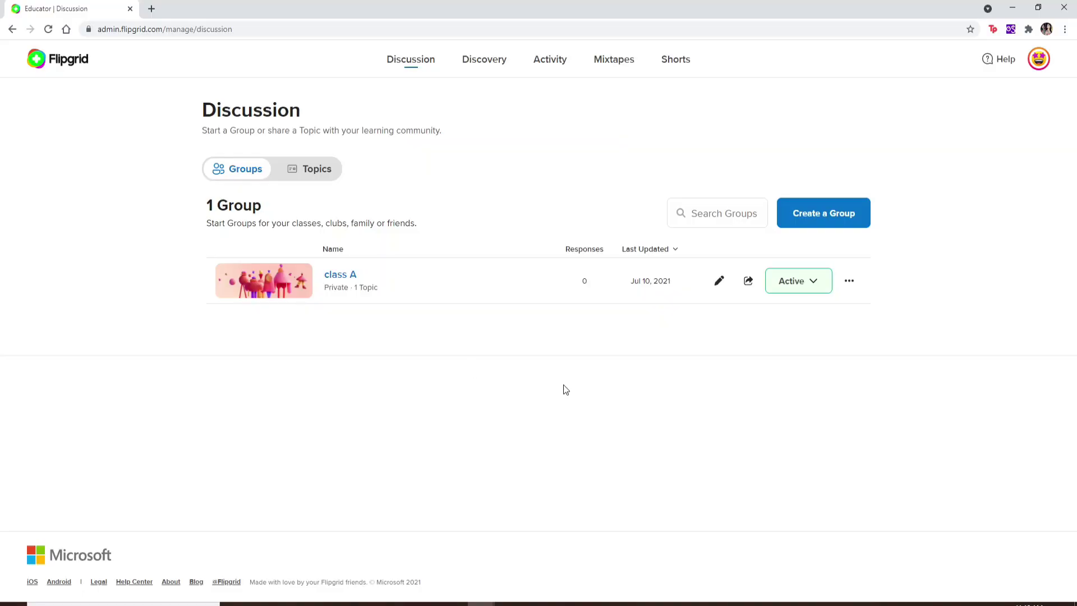
click(453, 280)
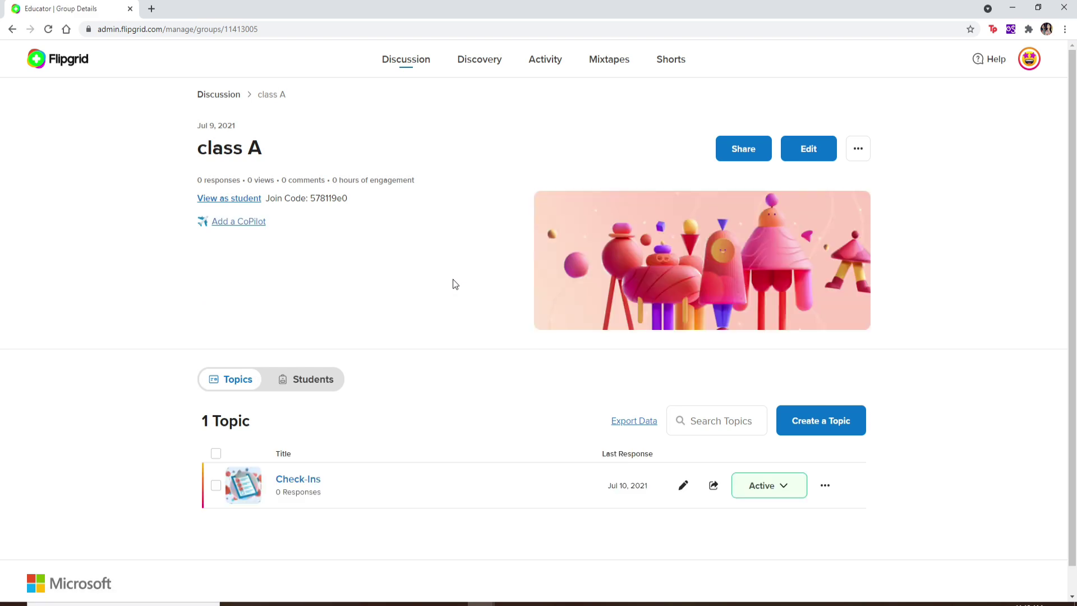
scroll(427, 355, down, 1)
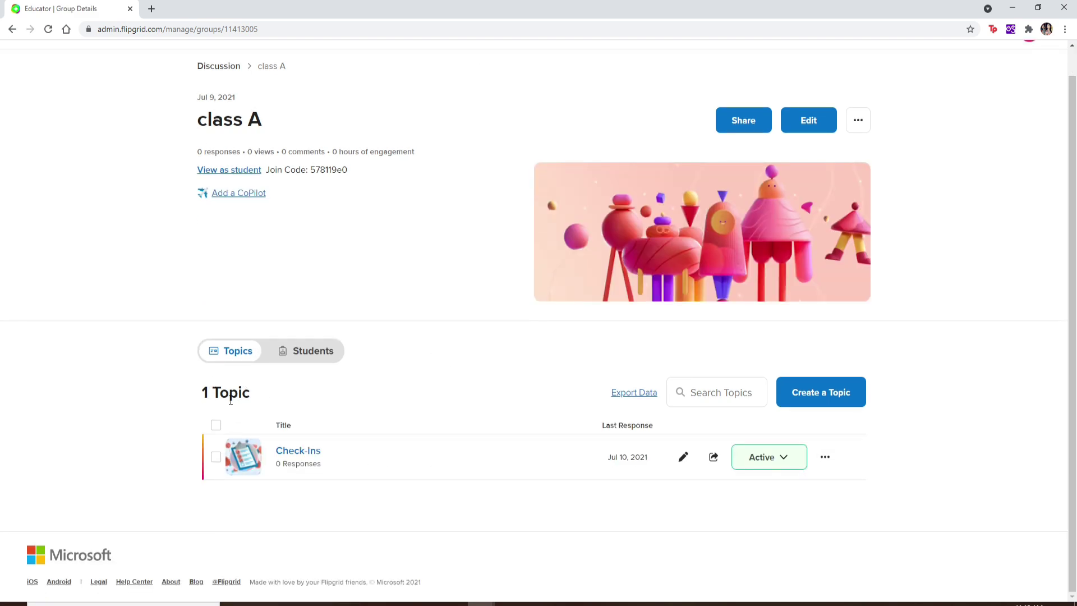
Step: Open the Check-Ins topic's options menu showing duplicate, move, delete and export
click(825, 457)
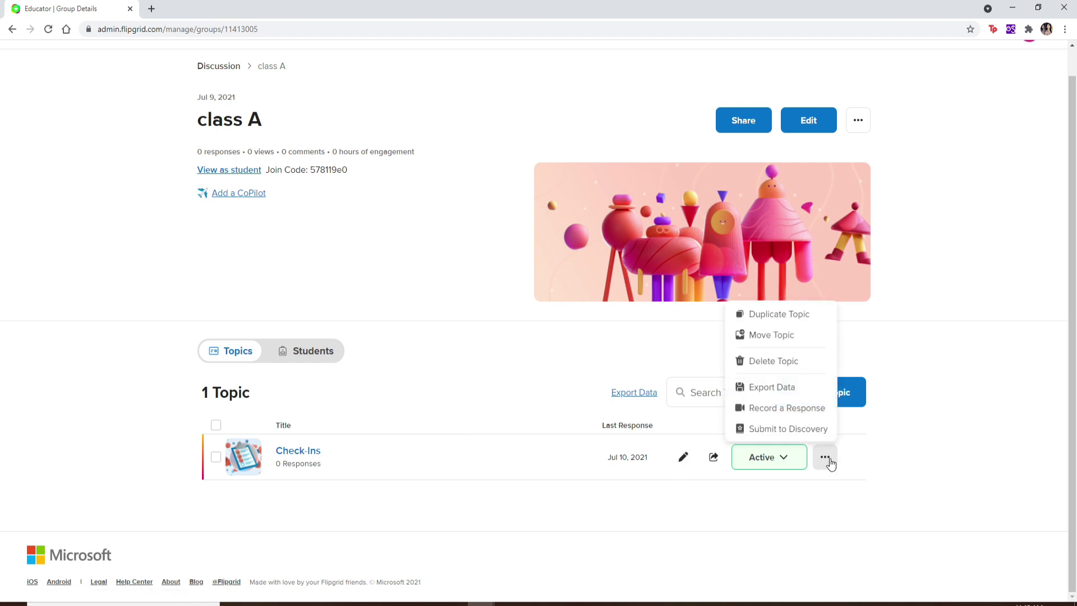
click(825, 457)
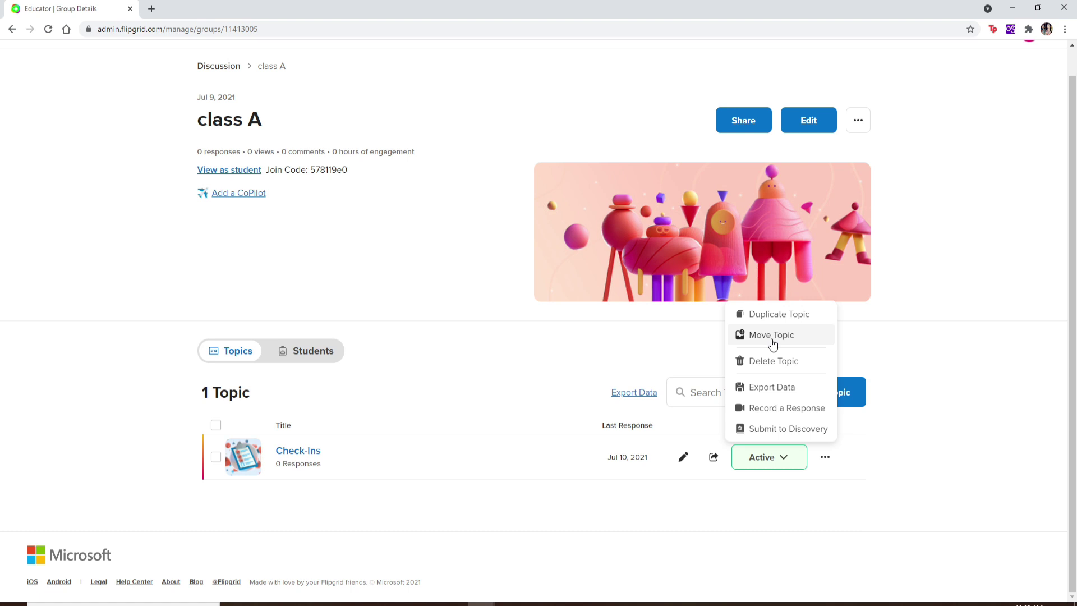